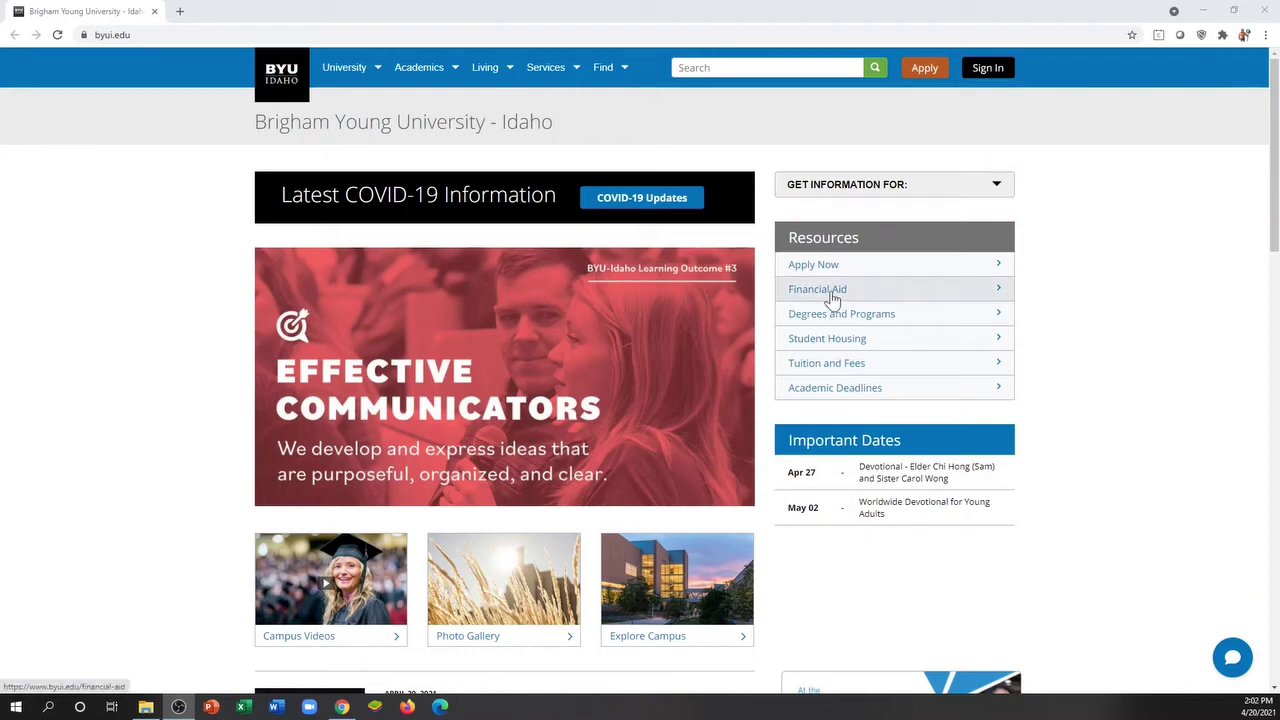
Step: Search the web for 'chemdraw site license'
left_click(165, 35)
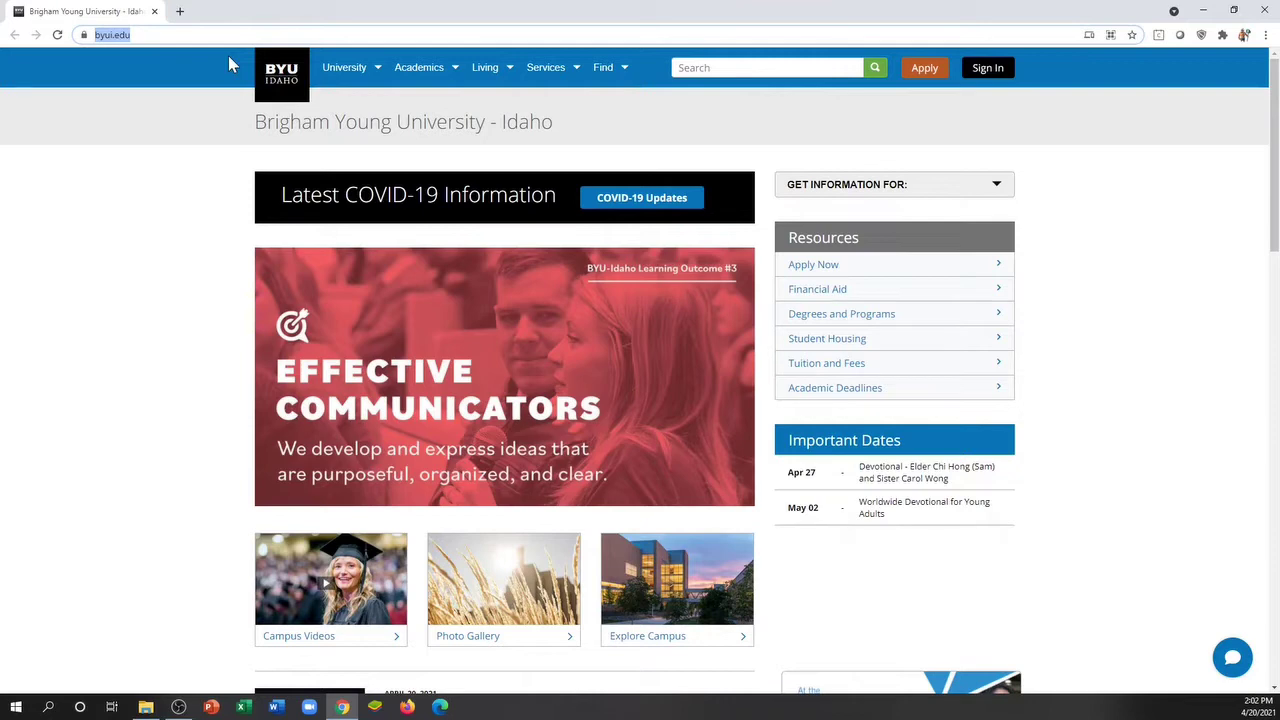
type("chemd")
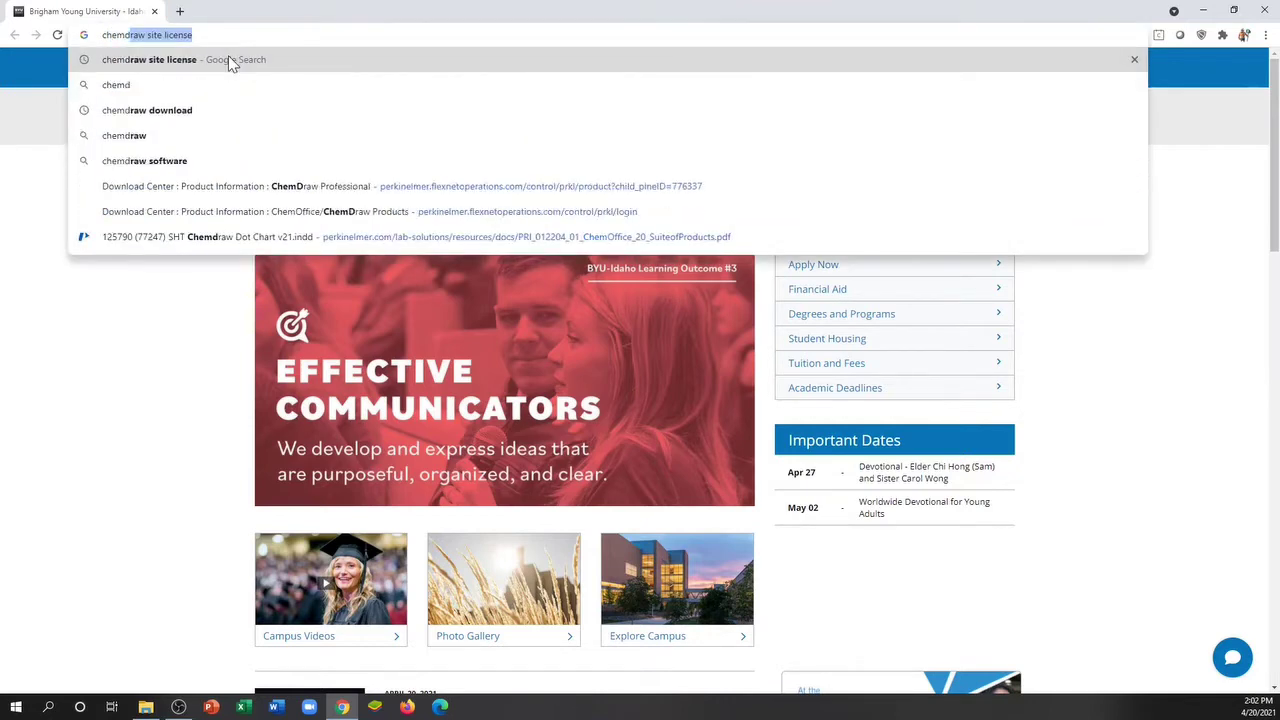
type("raw site licen")
key("Return")
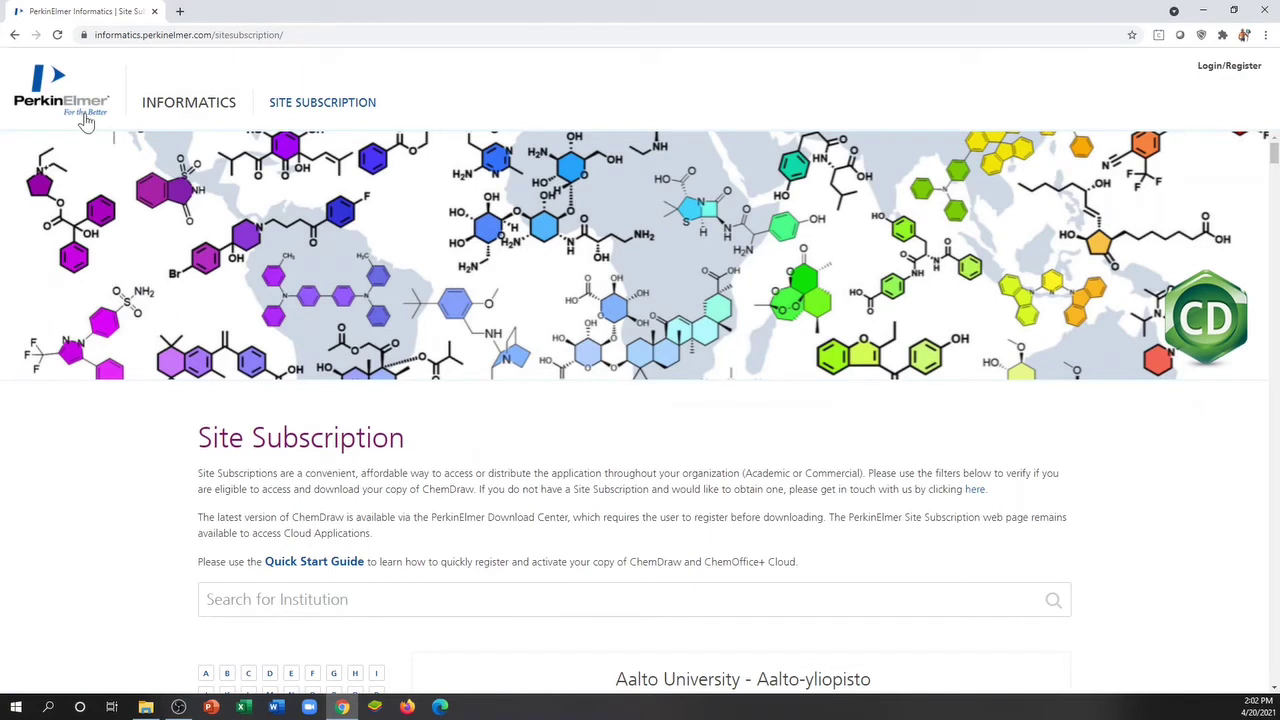
Step: On the Site Subscription page, find and select Brigham Young University
left_click(345, 599)
type("Brig")
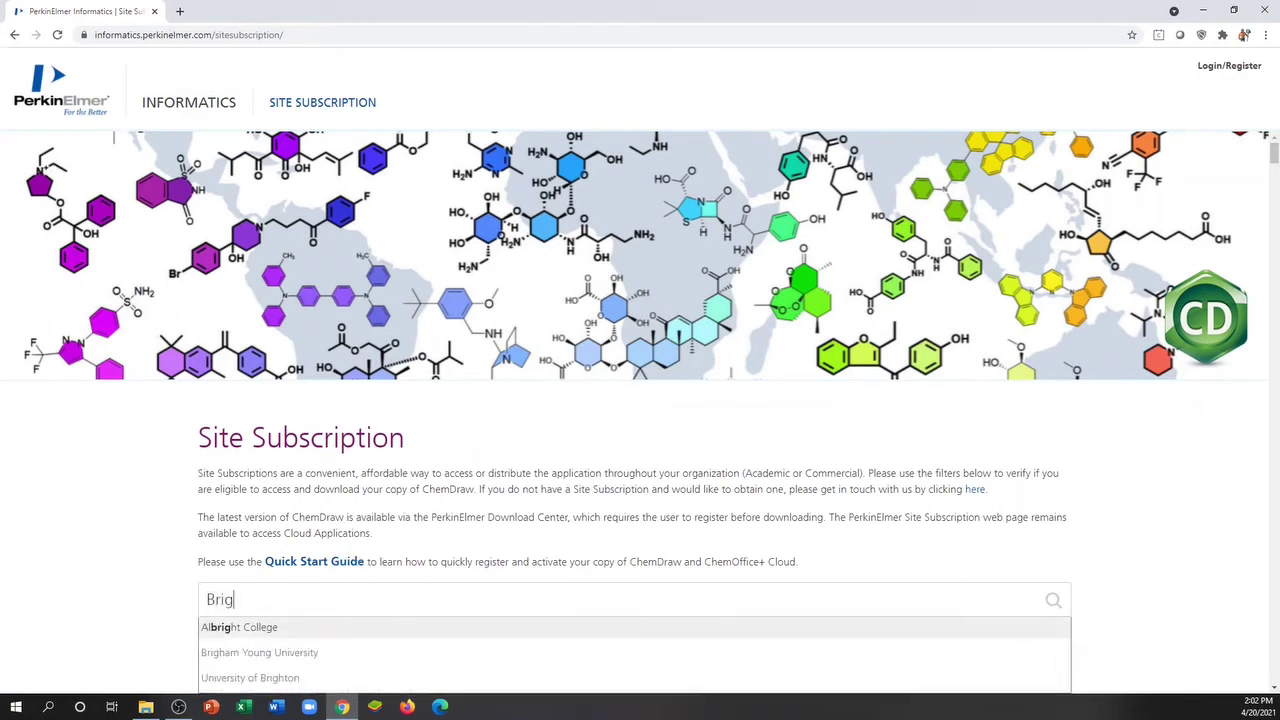
left_click(308, 655)
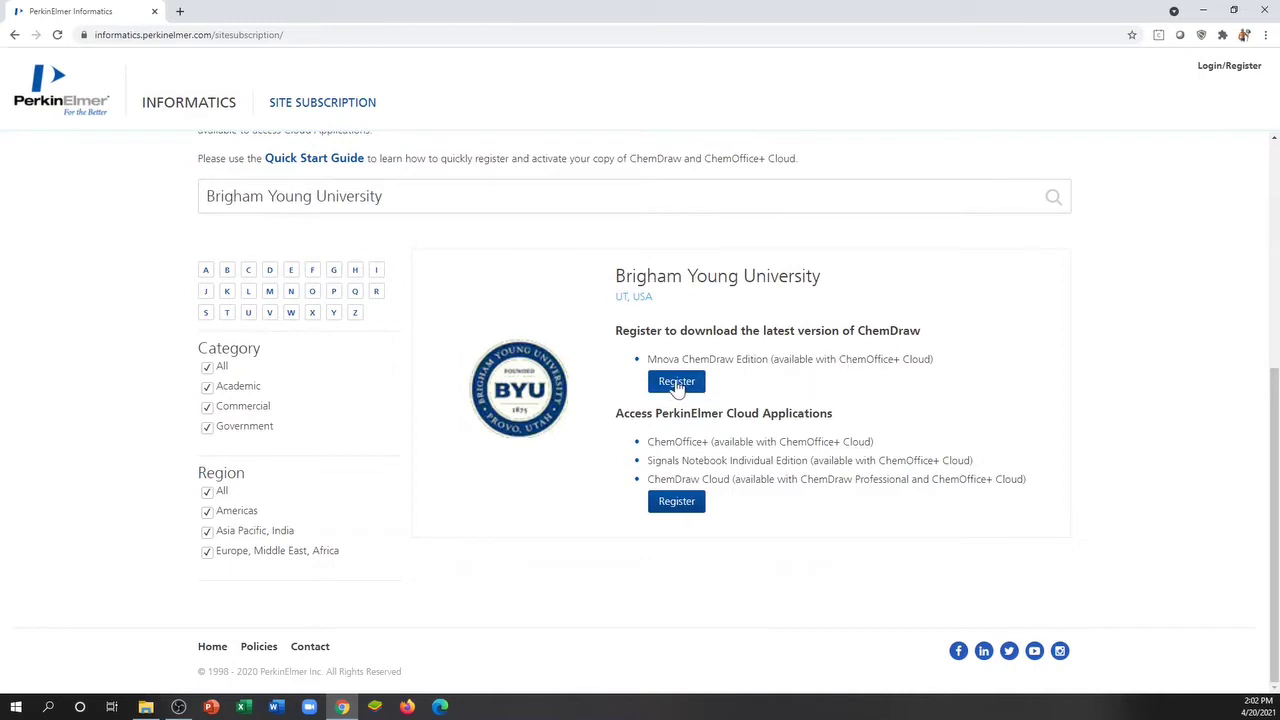
Step: Choose Register for the latest ChemDraw and scroll down the new-user registration form
left_click(672, 386)
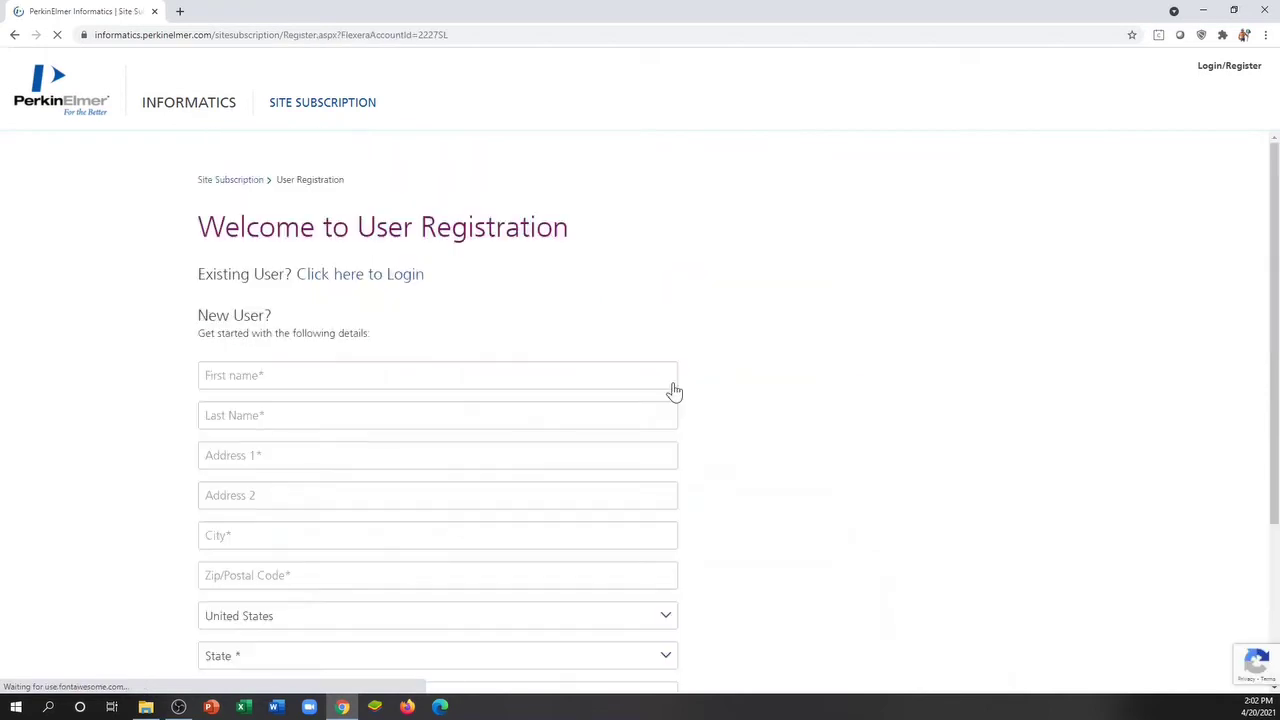
scroll(660, 411, "down", 1)
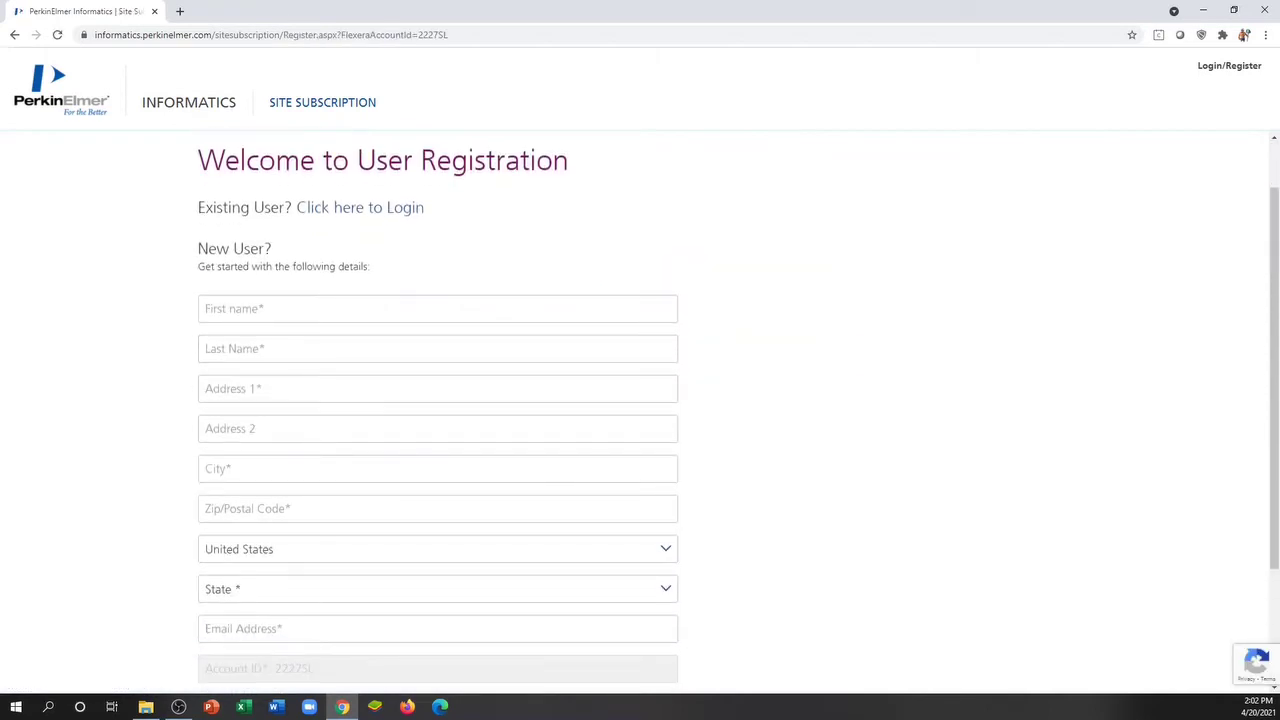
scroll(440, 442, "down", 1)
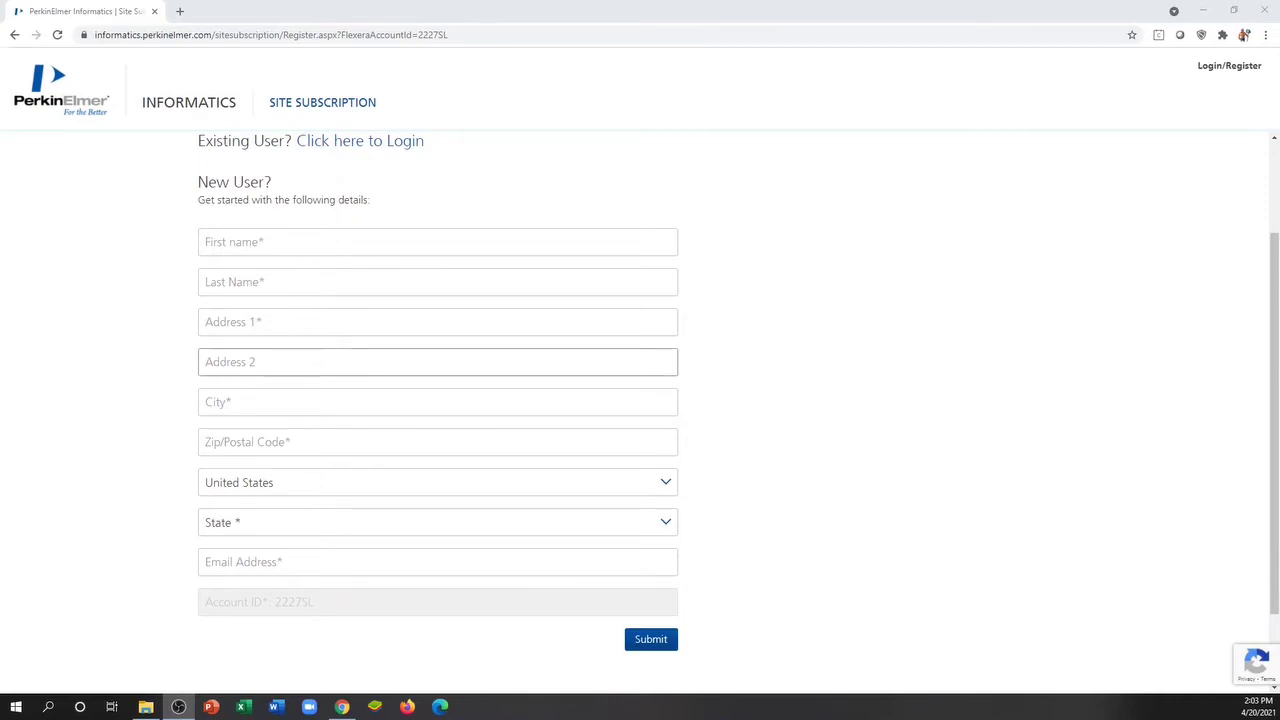
Step: Log in as an existing user with the saved login ID and the account password
left_click(342, 148)
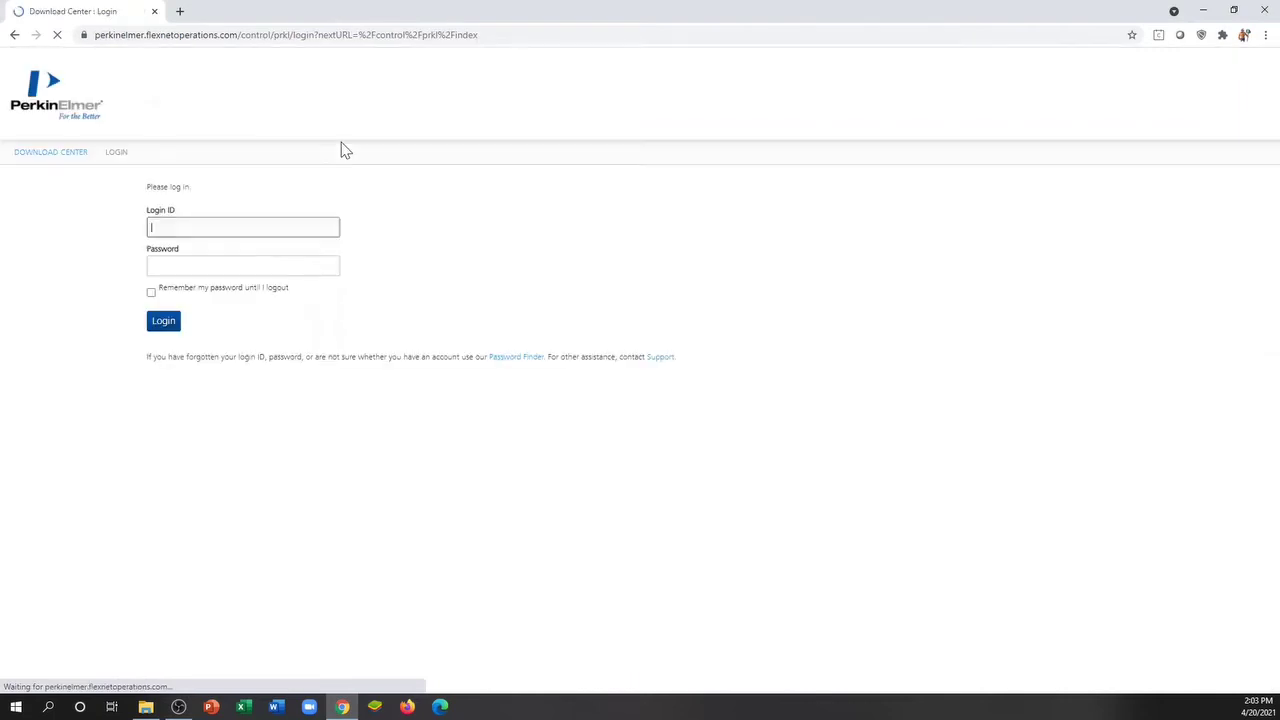
left_click(238, 228)
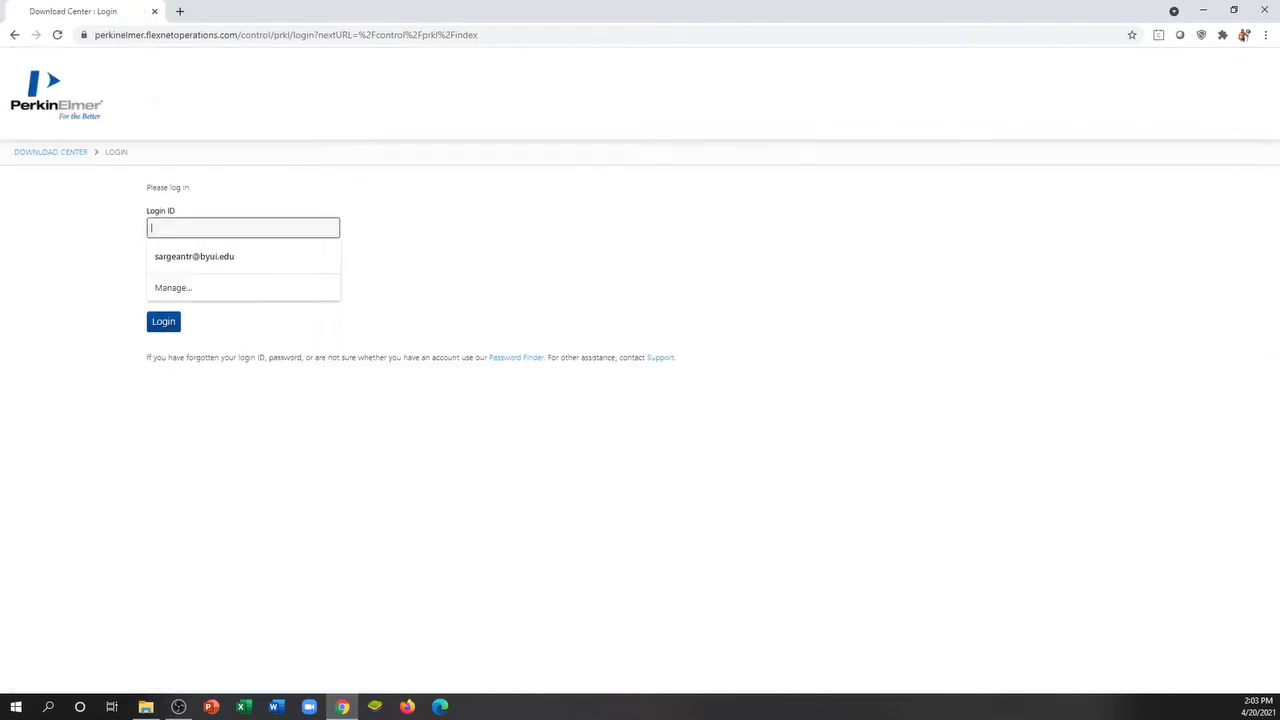
left_click(210, 258)
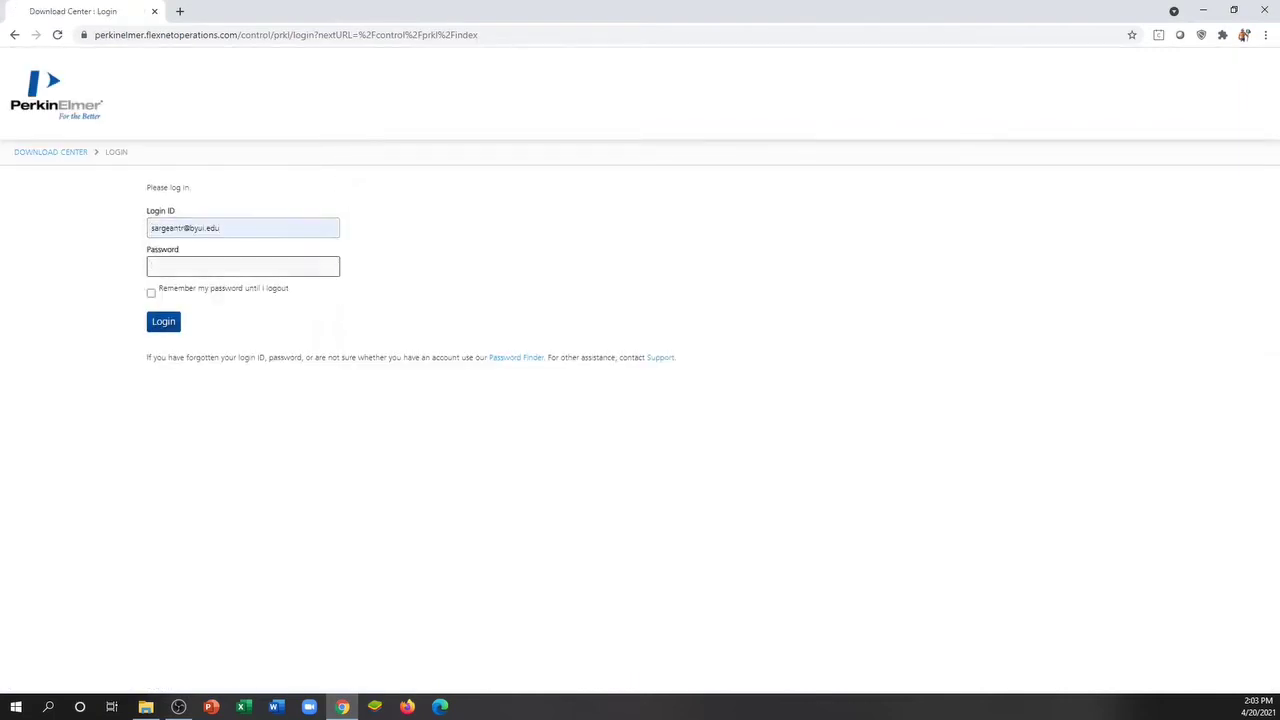
key("ctrl+v")
left_click(160, 322)
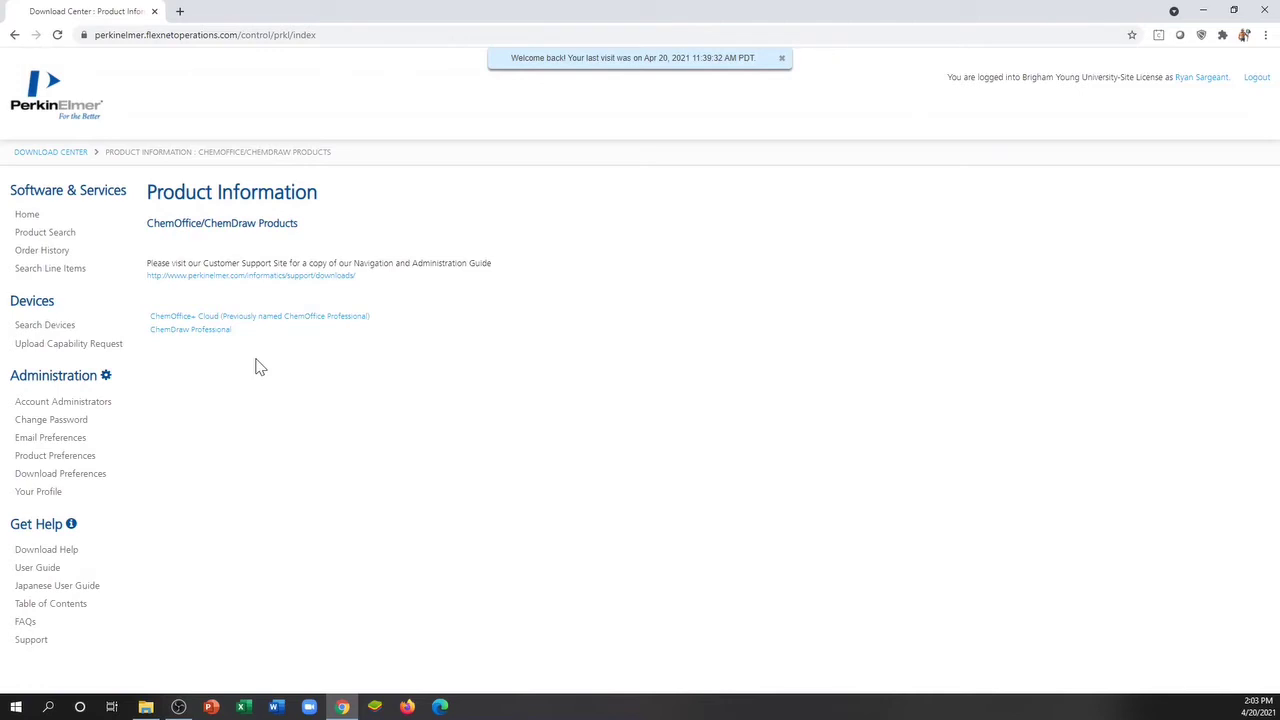
Step: Open ChemDraw Professional's 20.0 download files and scroll to the cos20.0 installer
left_click(182, 331)
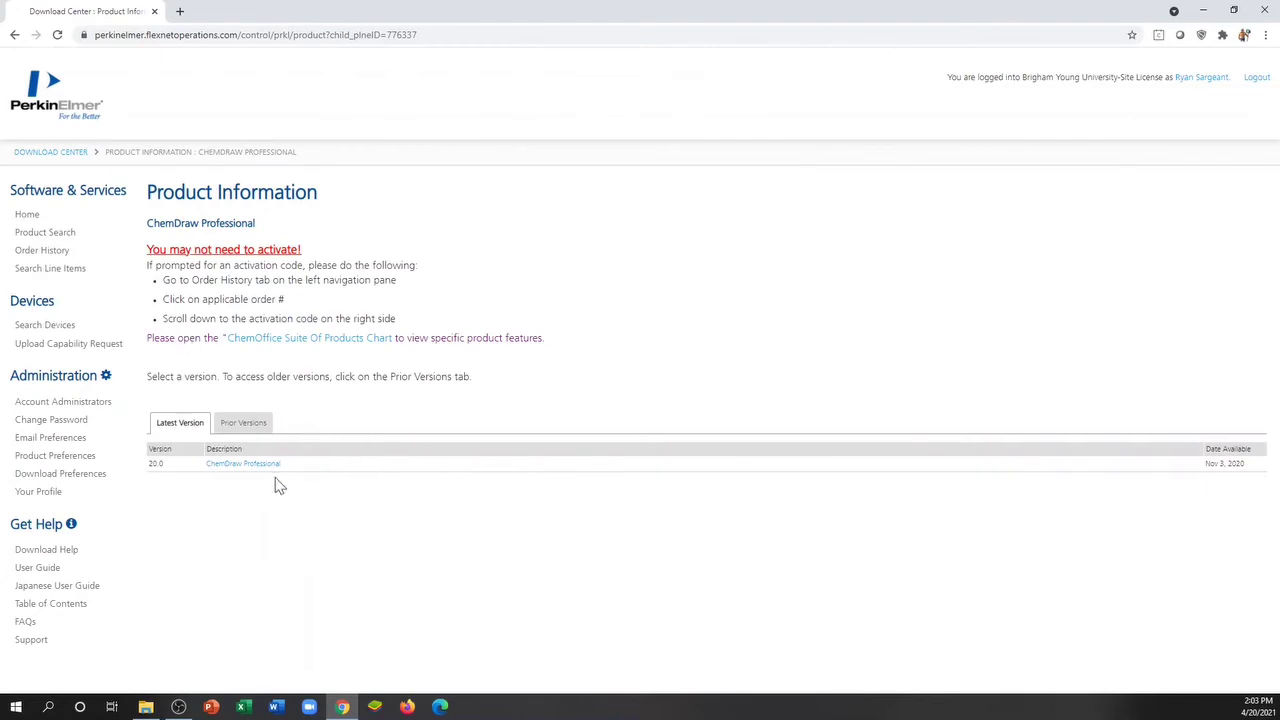
left_click(256, 467)
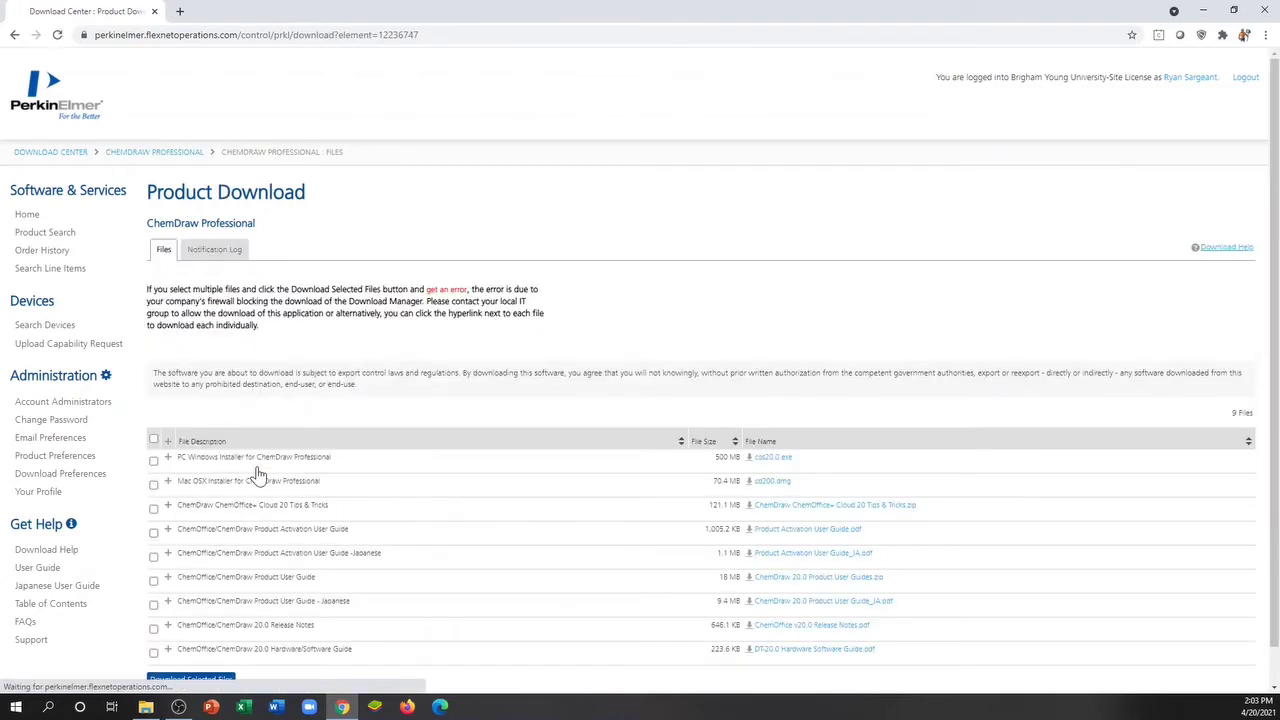
scroll(305, 500, "down", 1)
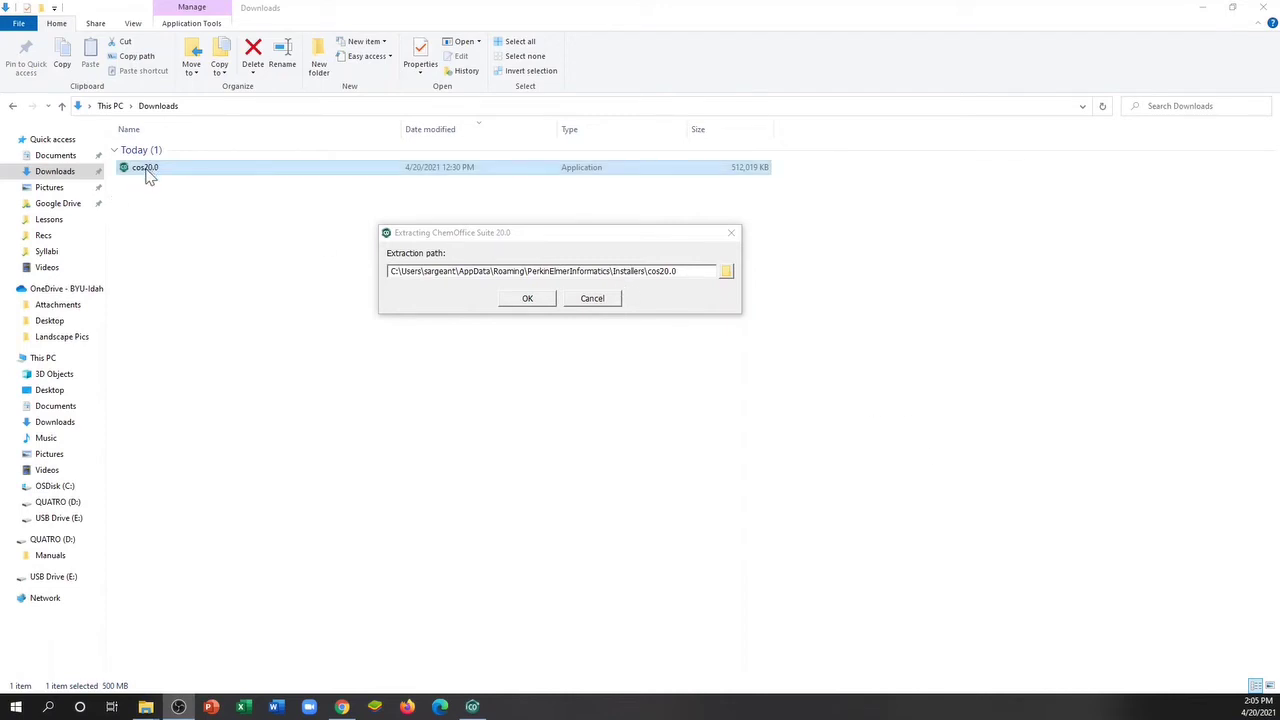
Step: Accept the default path to extract the ChemOffice Suite 20.0 files
left_click(525, 297)
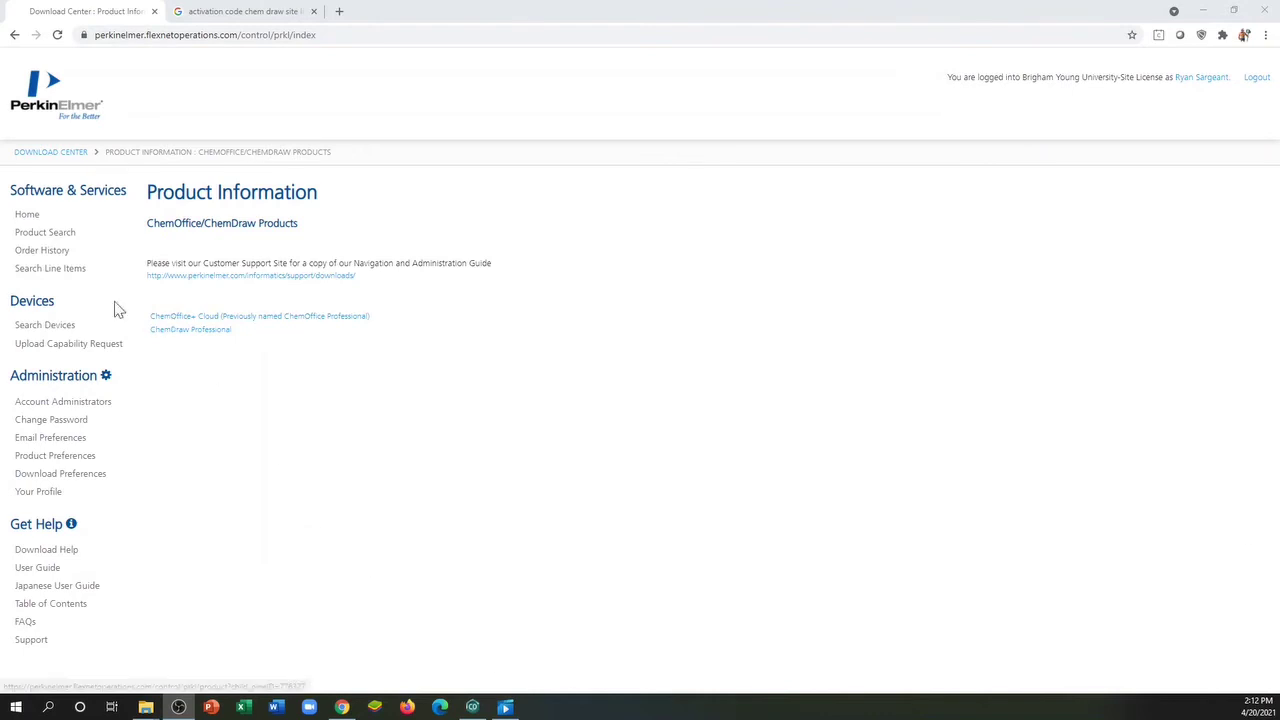
Step: View the account's Order History in the Download Center
left_click(50, 251)
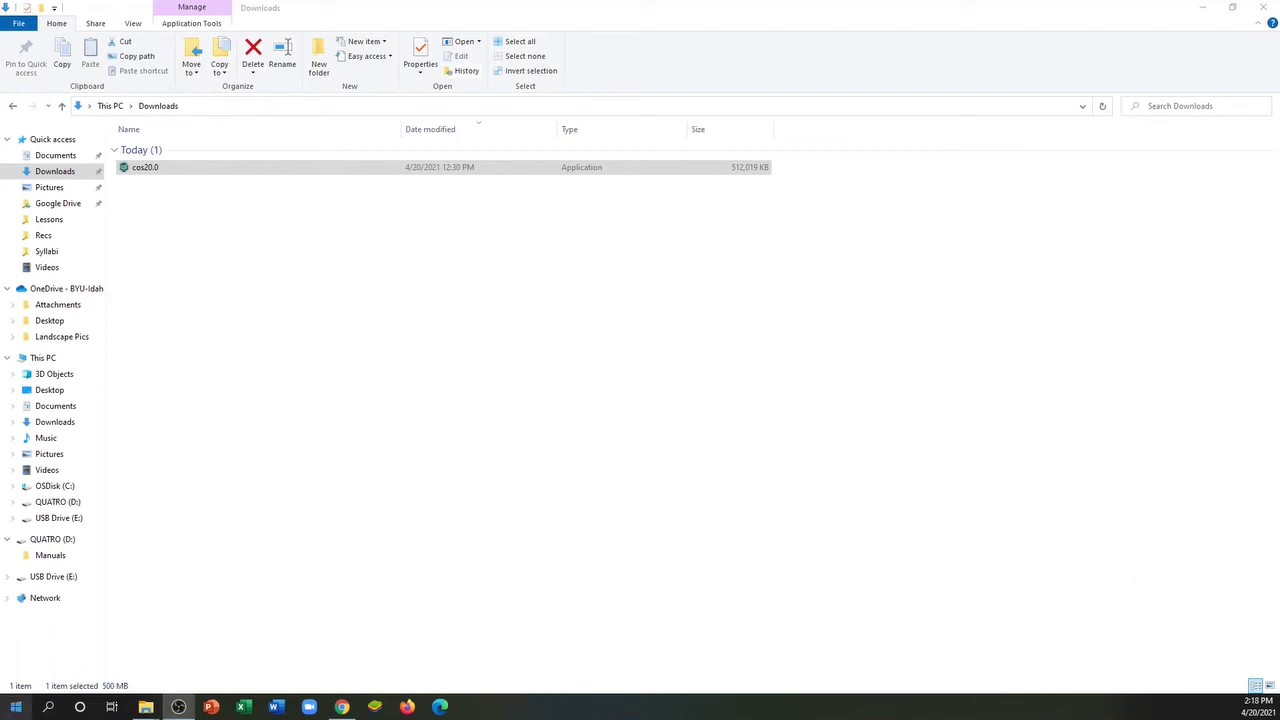
Step: Launch ChemDraw from the ChemOffice 2020 folder in the Start menu
left_click(16, 707)
scroll(115, 567, "down", 6)
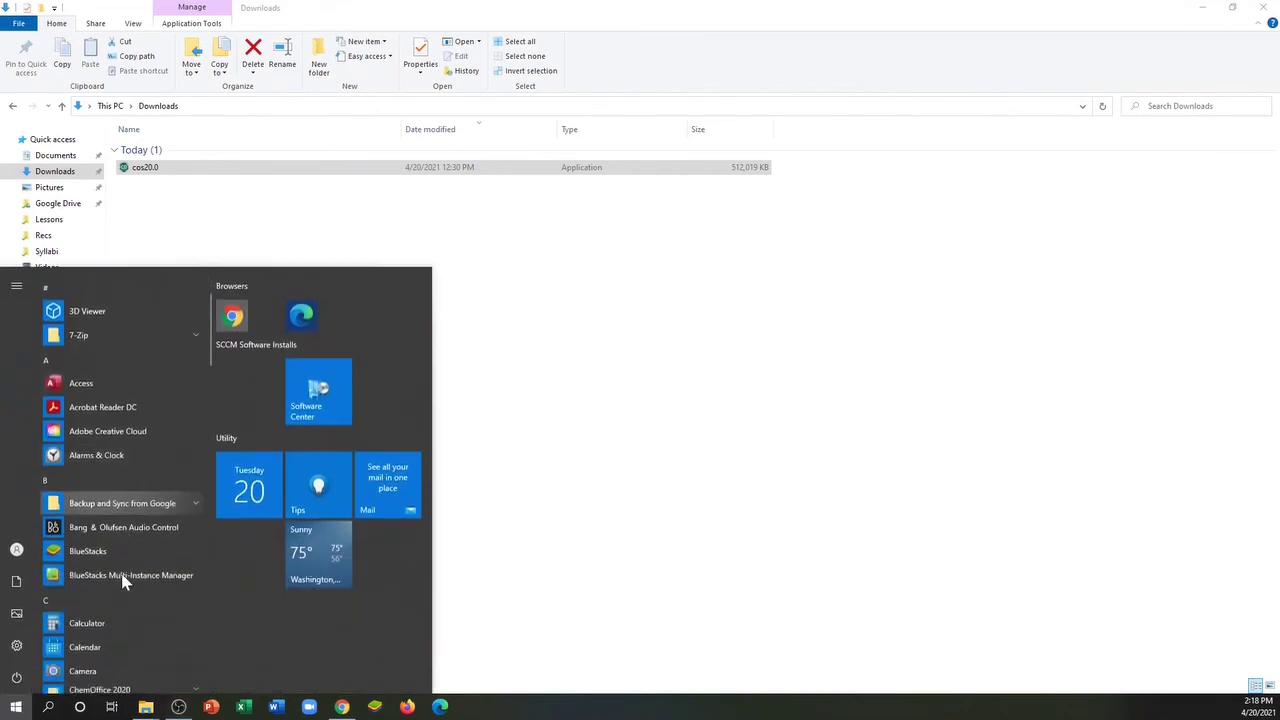
left_click(107, 566)
scroll(103, 537, "down", 3)
left_click(120, 507)
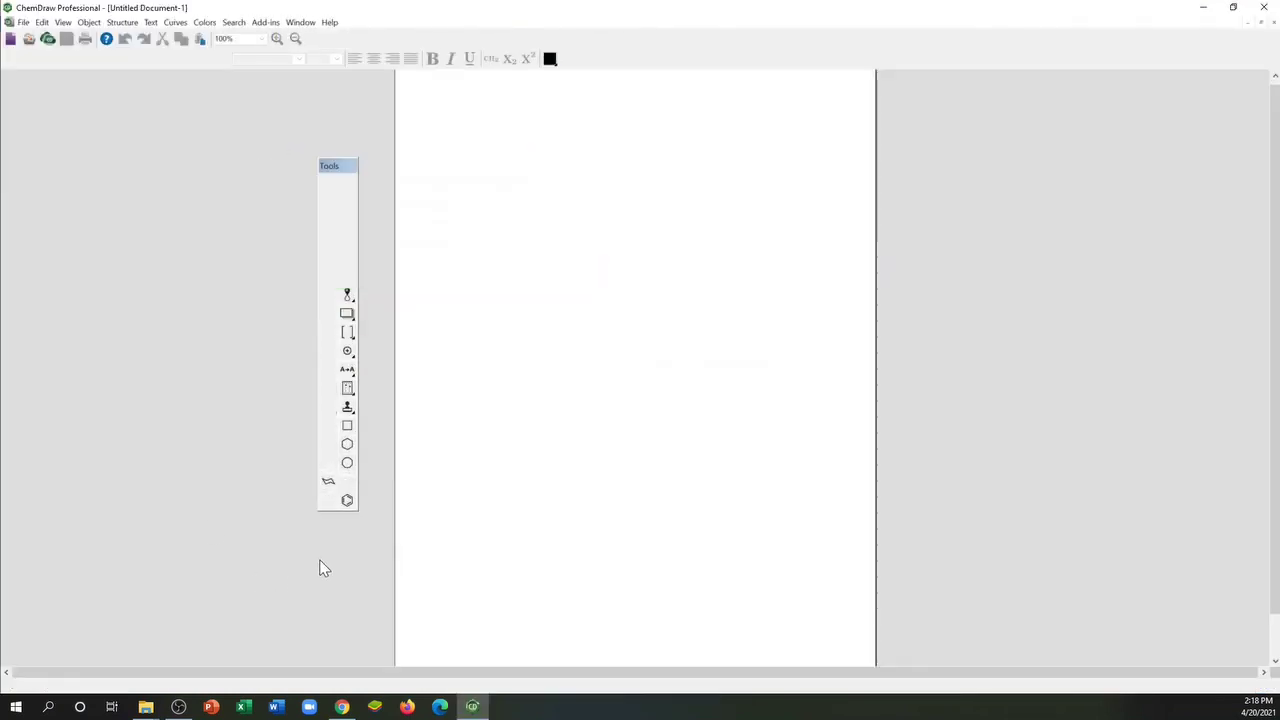
Step: Pin ChemDraw to the taskbar, then bring up the View menu's toolbar options
left_click(474, 710)
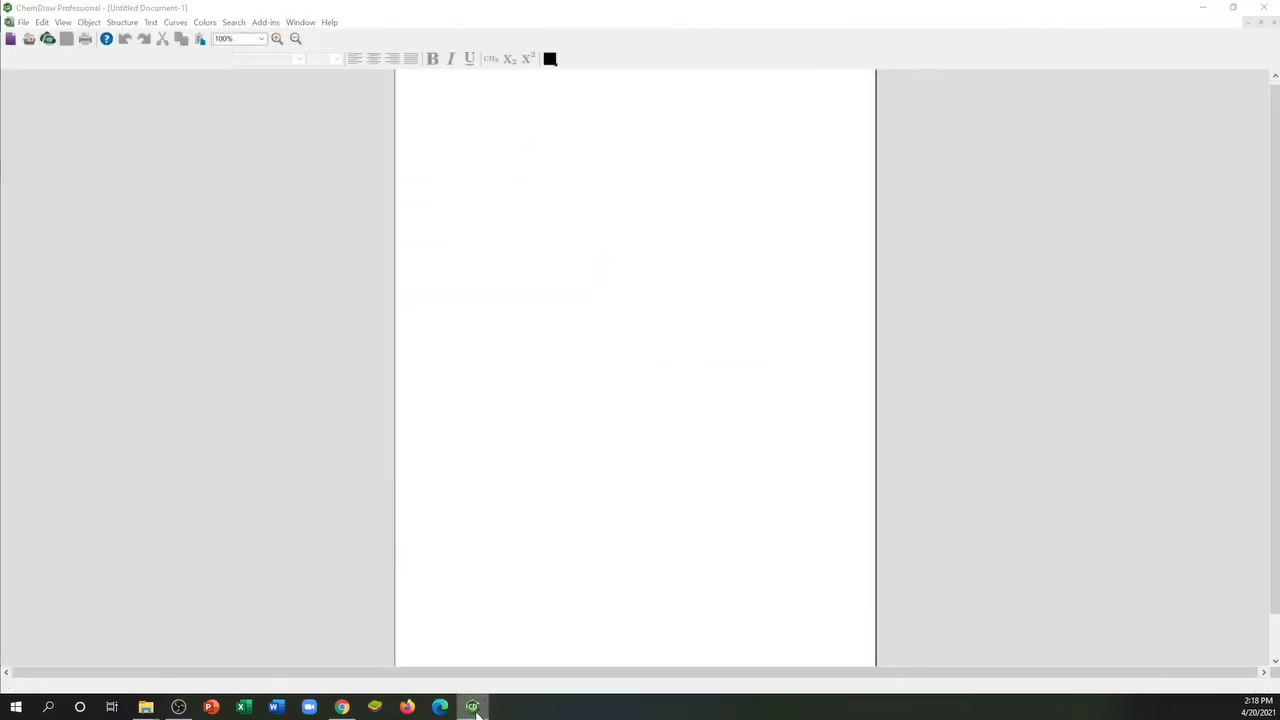
right_click(474, 710)
left_click(451, 661)
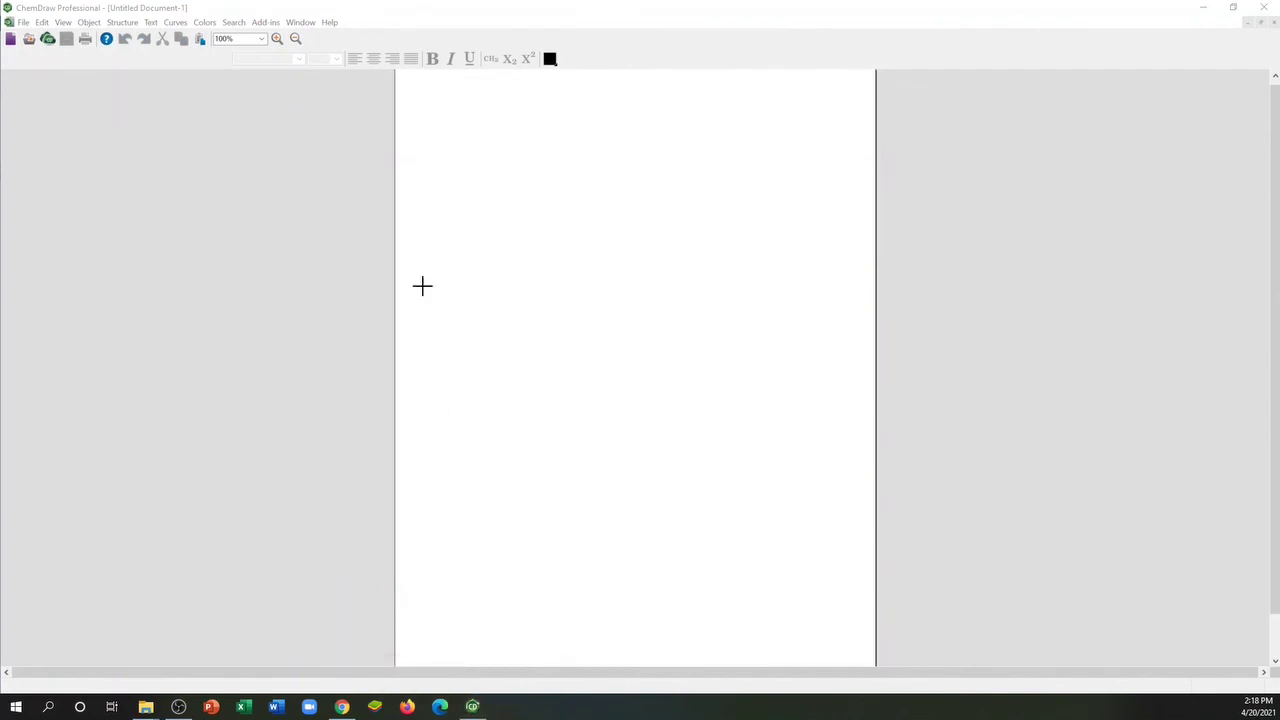
left_click(218, 12)
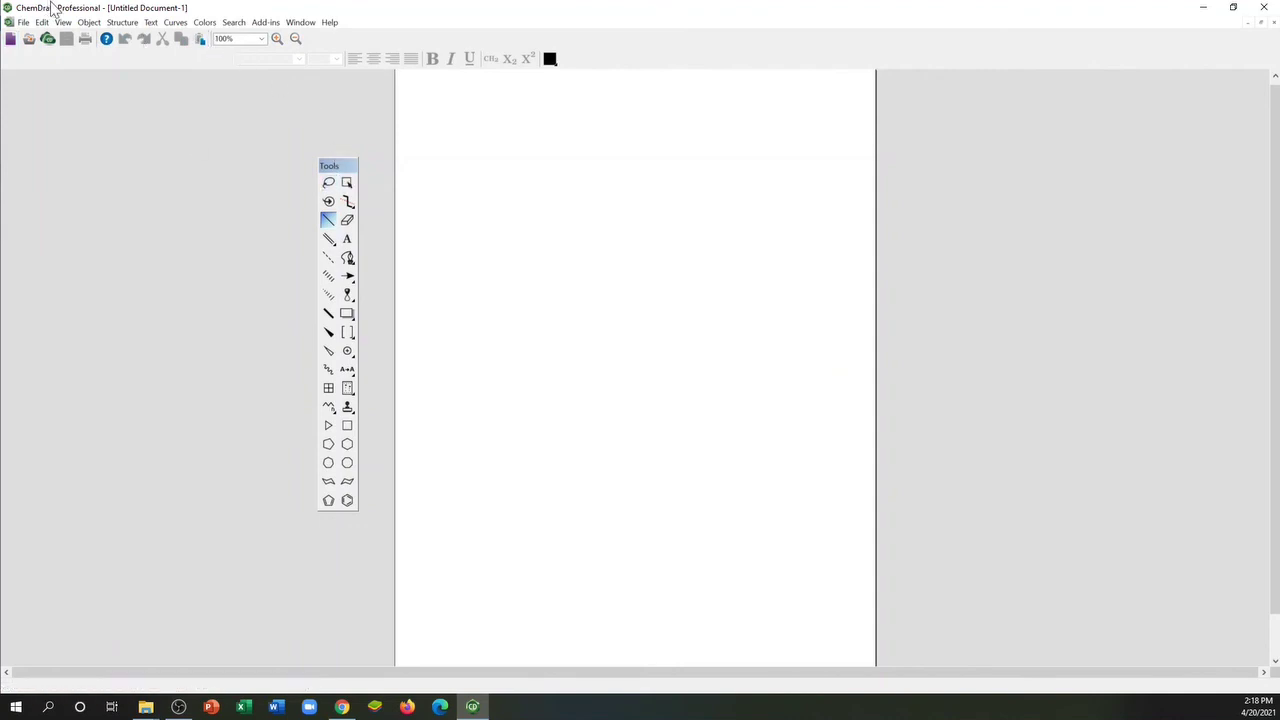
left_click(89, 22)
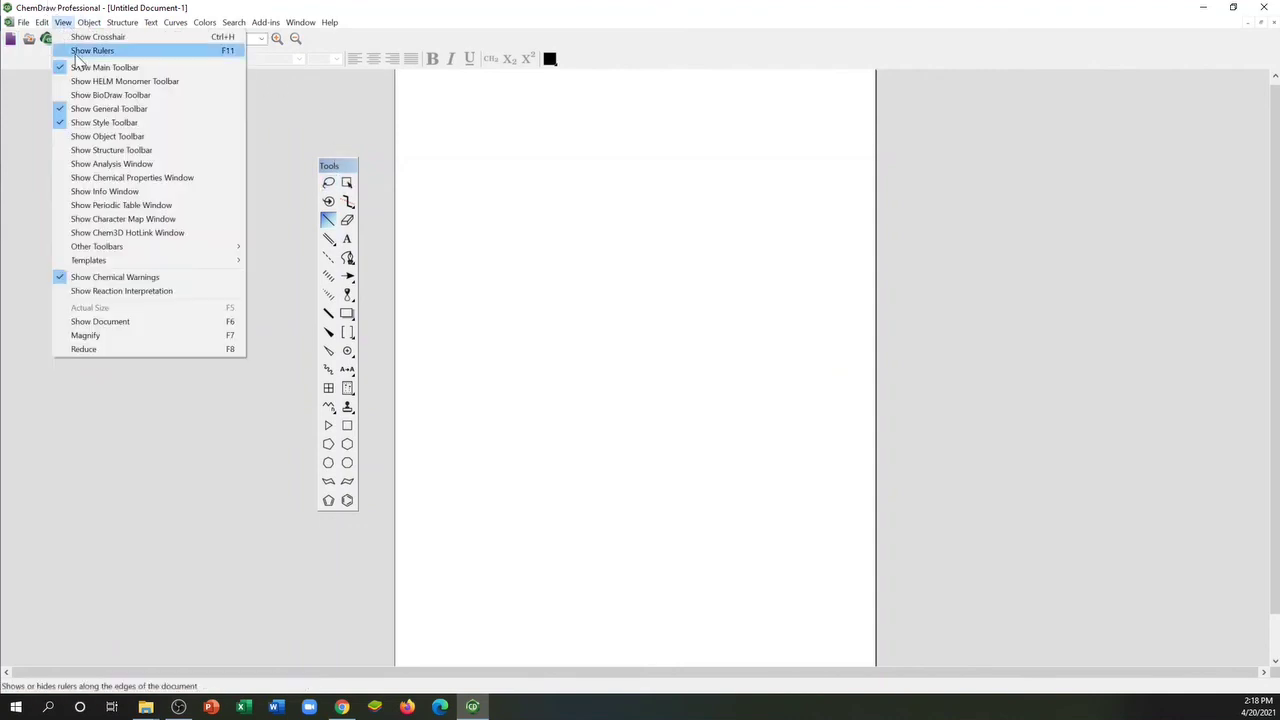